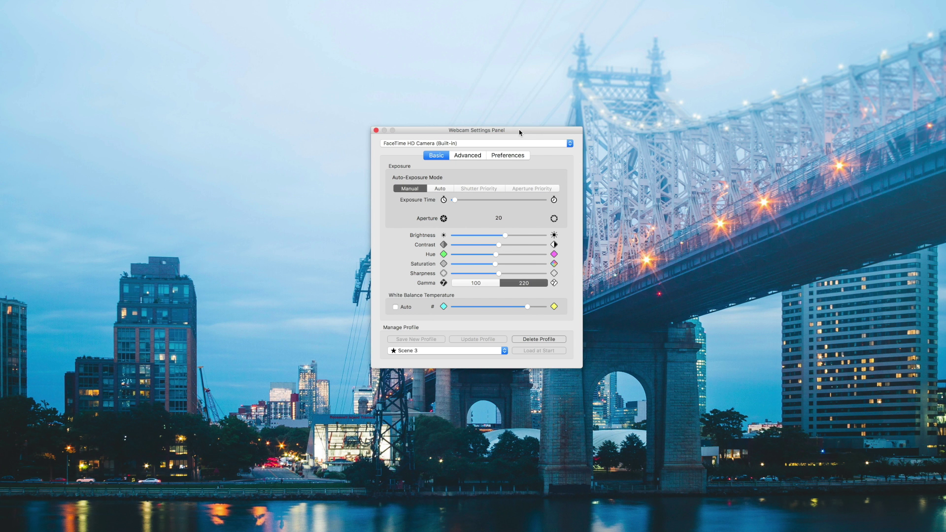
# - Move the settings panel aside, launch Photo Booth for a live preview, and lengthen the exposure time
pyautogui.moveTo(520, 132); pyautogui.dragTo(688, 138)
pyautogui.press('super+space')
pyautogui.write('phot')
pyautogui.press('Return')
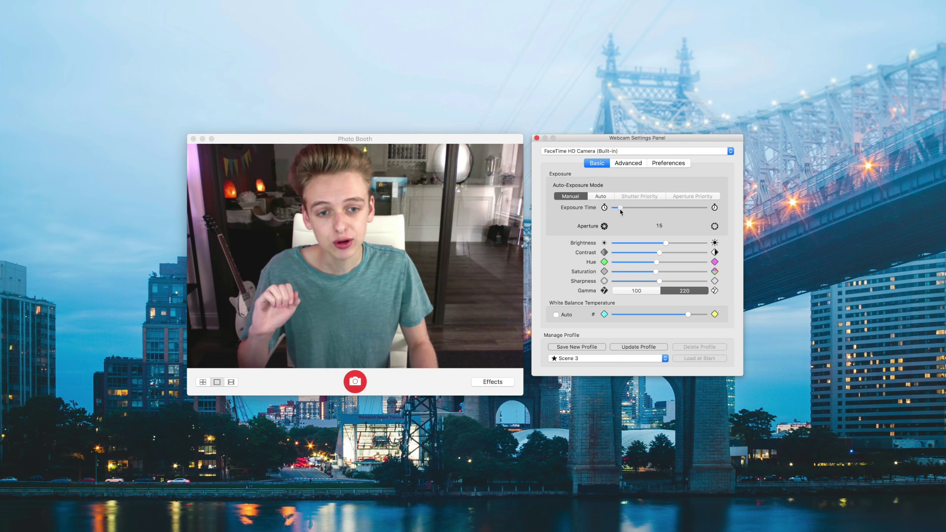
pyautogui.moveTo(620, 212); pyautogui.dragTo(636, 211)
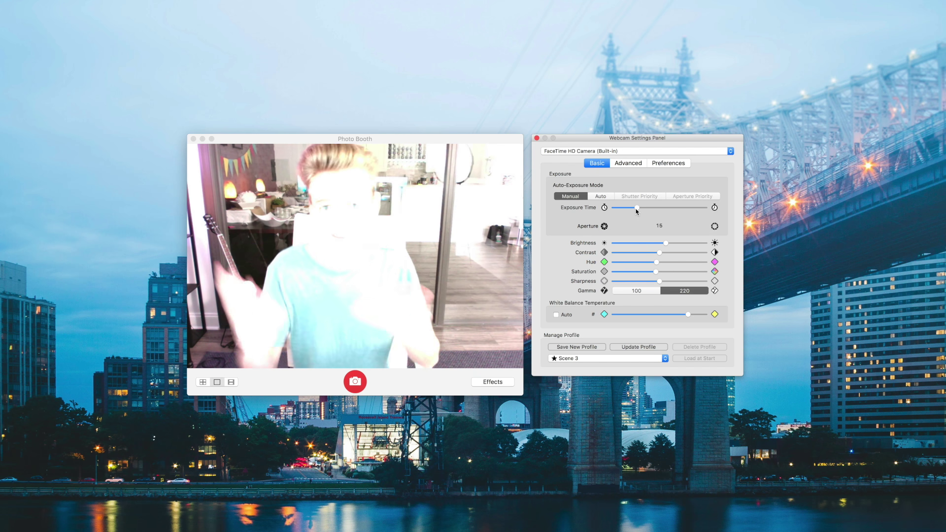
# - Shorten the exposure time, drop the aperture to 0, then raise it to 11
pyautogui.moveTo(636, 211); pyautogui.dragTo(615, 212)
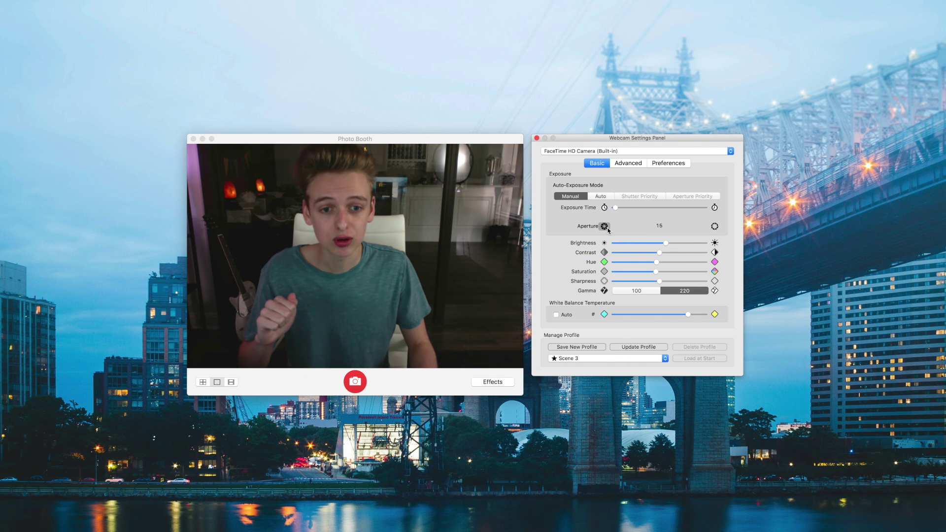
pyautogui.click(604, 226)
pyautogui.click(604, 226)
pyautogui.click(605, 226)
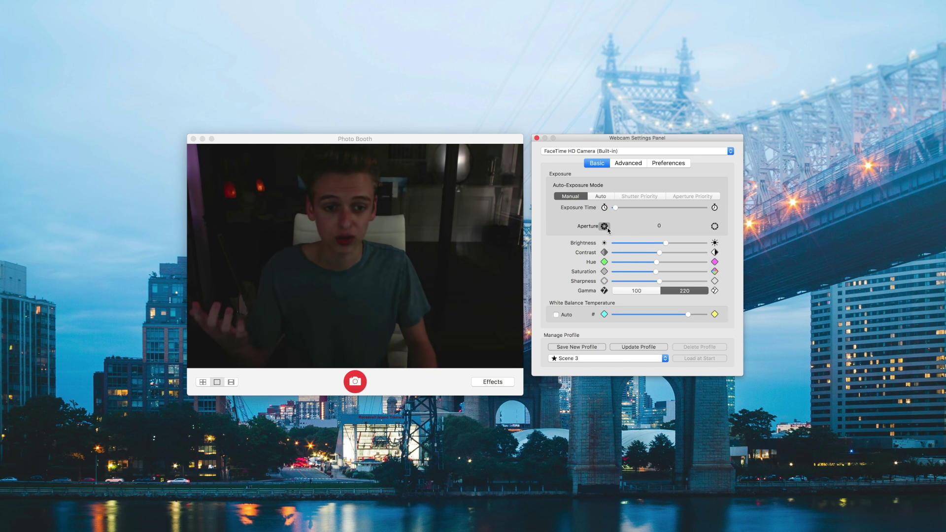
pyautogui.click(714, 227)
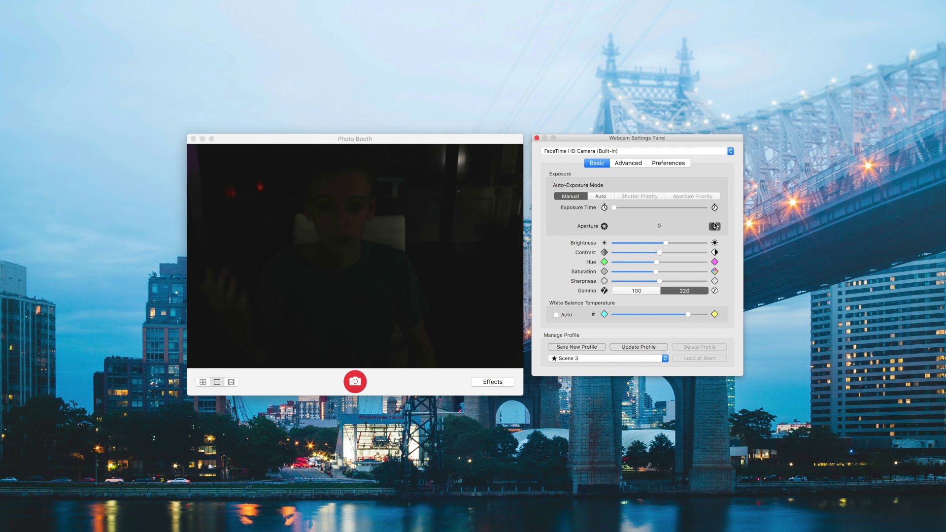
pyautogui.click(714, 226)
pyautogui.click(714, 226)
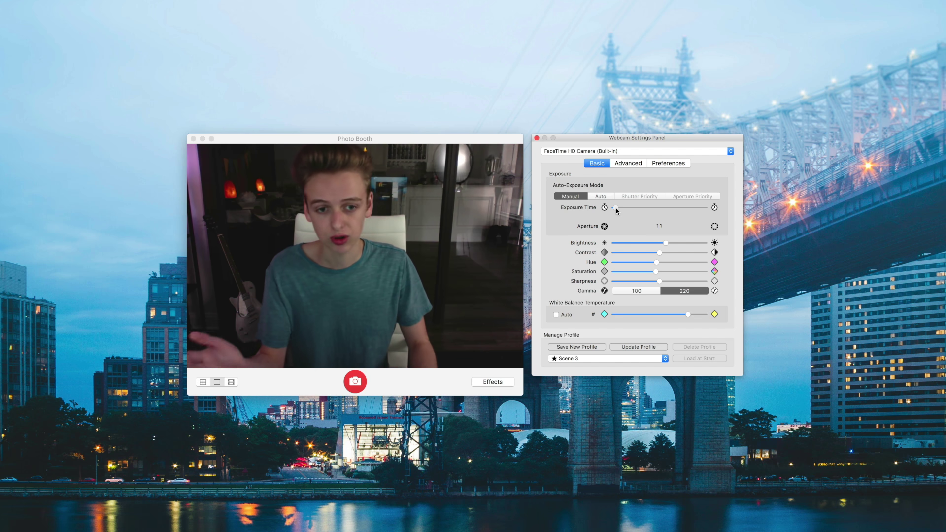
# - Step the aperture up three more notches toward 15
pyautogui.click(710, 227)
pyautogui.click(713, 226)
pyautogui.click(714, 226)
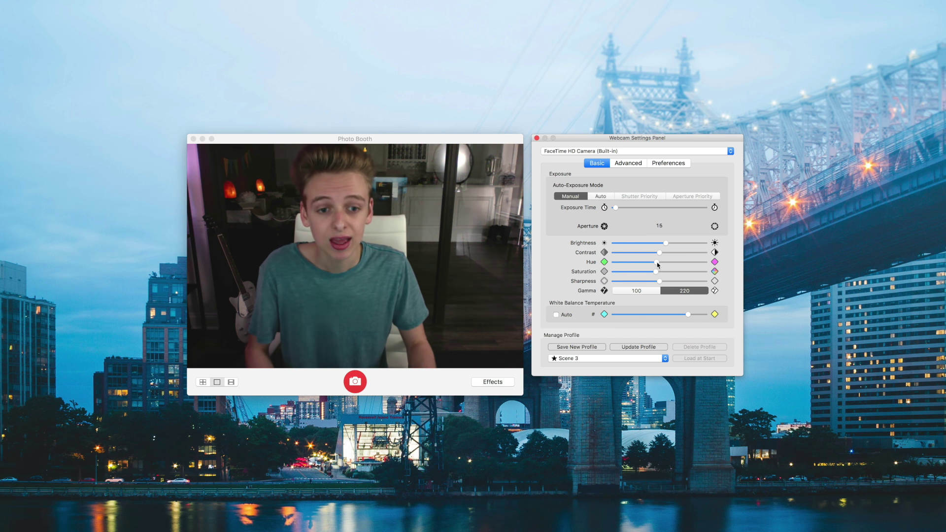
# - Shift the hue left, raise then slightly lower contrast, and nudge brightness down then back up
pyautogui.moveTo(687, 264); pyautogui.dragTo(624, 264)
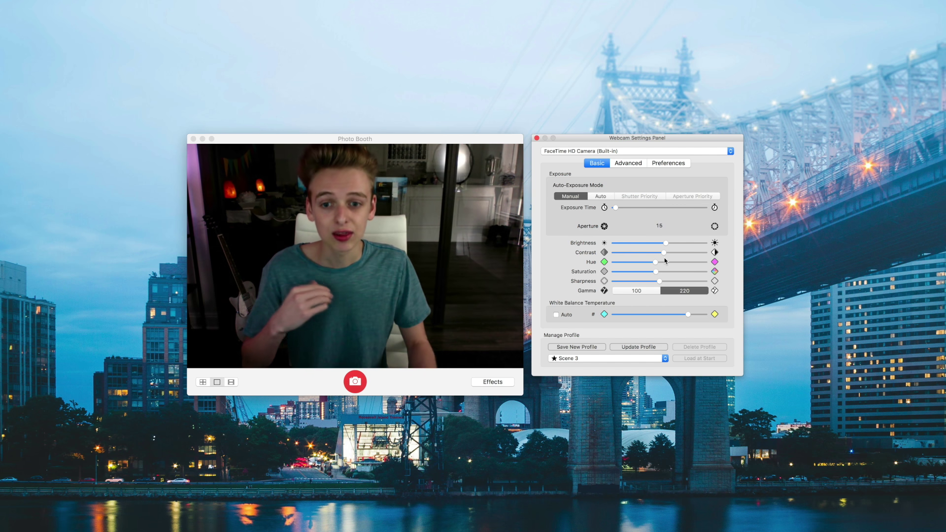
pyautogui.moveTo(660, 252); pyautogui.dragTo(670, 254)
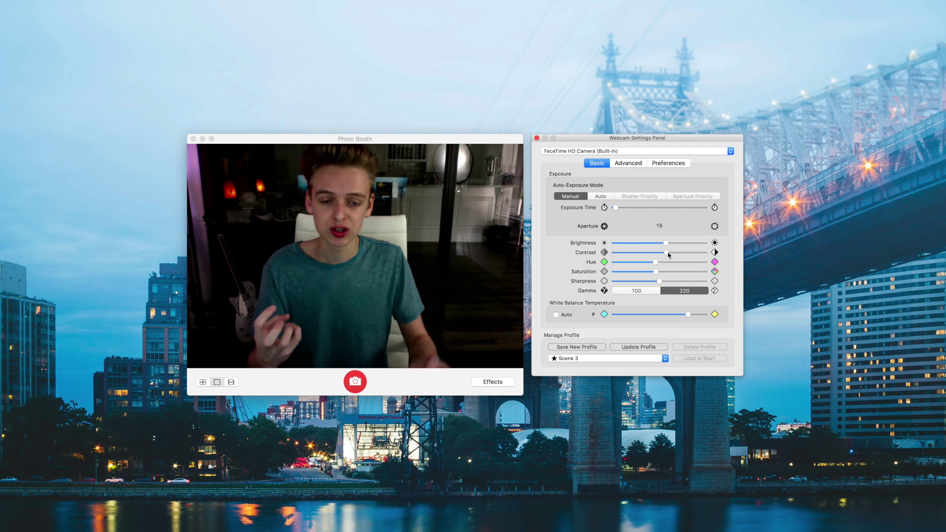
pyautogui.moveTo(668, 255); pyautogui.dragTo(662, 256)
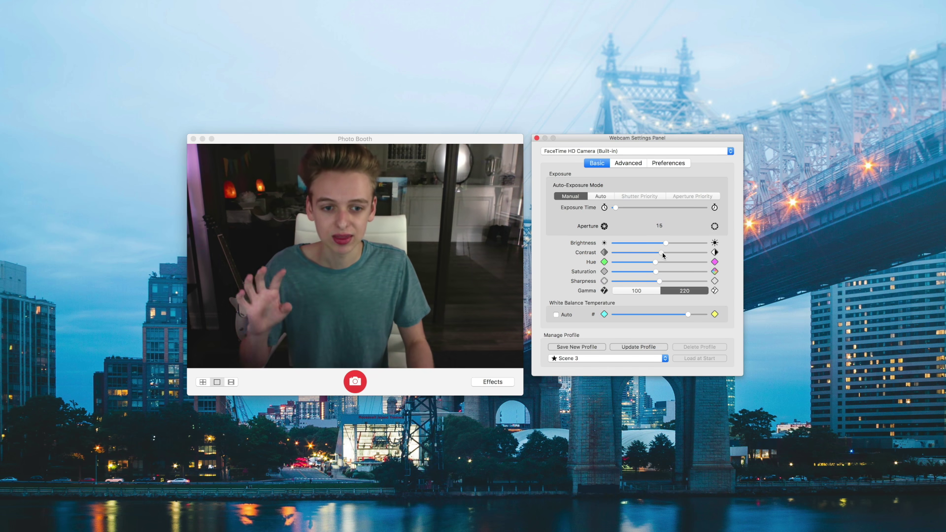
pyautogui.moveTo(668, 246); pyautogui.dragTo(664, 246)
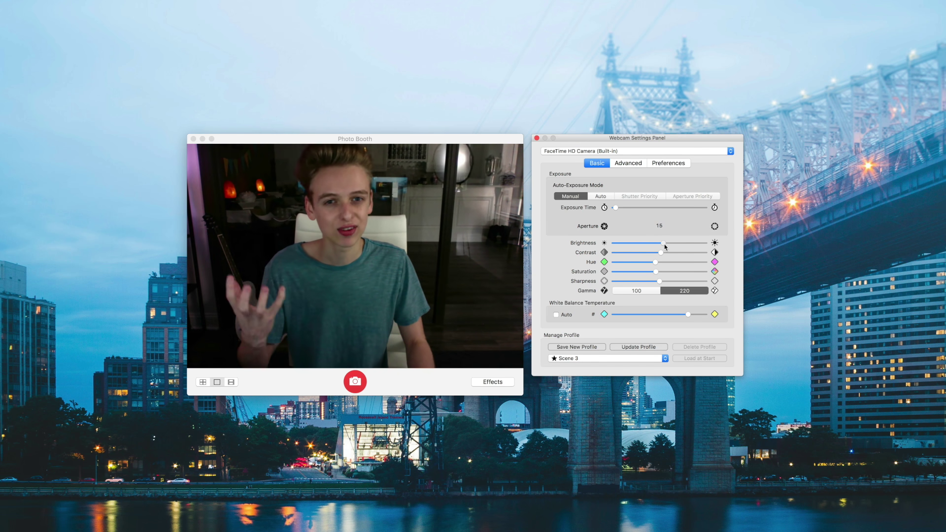
pyautogui.click(667, 243)
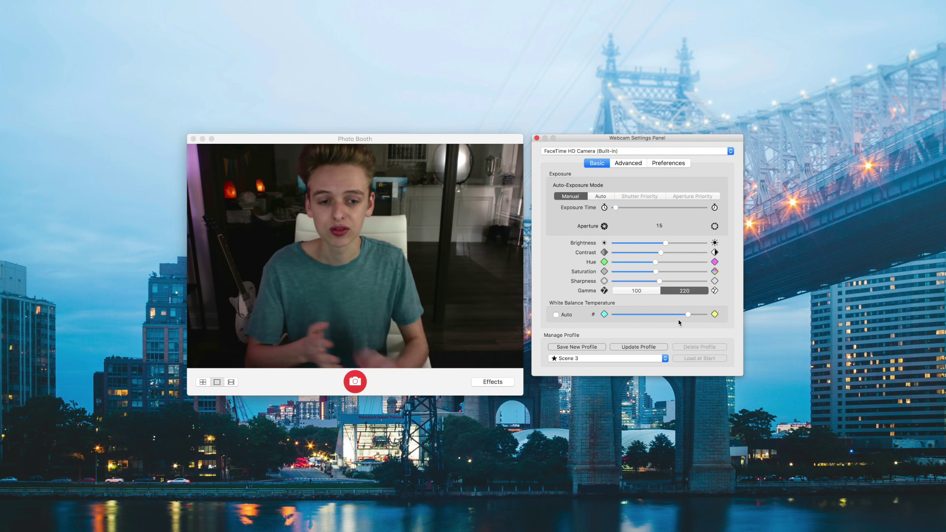
# - Test the coolest white balance temperature, then set it just below the warmest end
pyautogui.moveTo(687, 314); pyautogui.dragTo(717, 318)
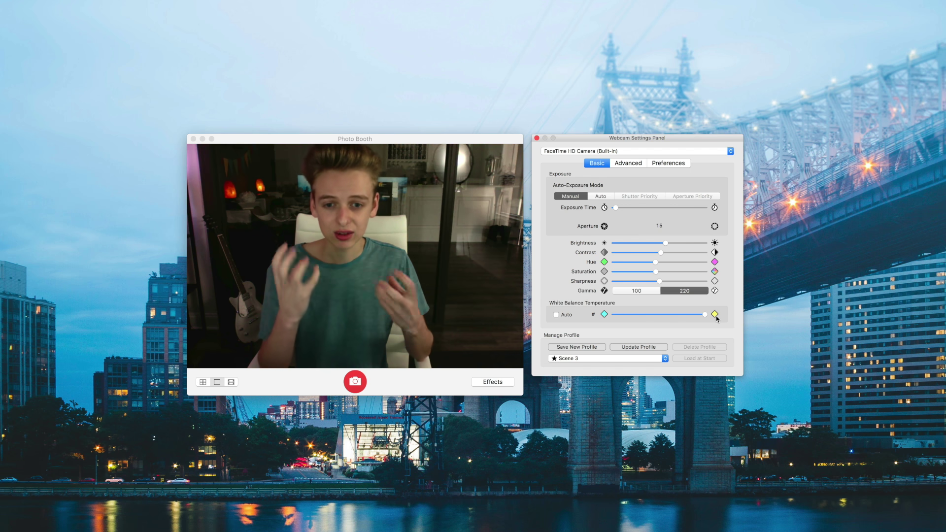
pyautogui.moveTo(716, 319); pyautogui.dragTo(687, 319)
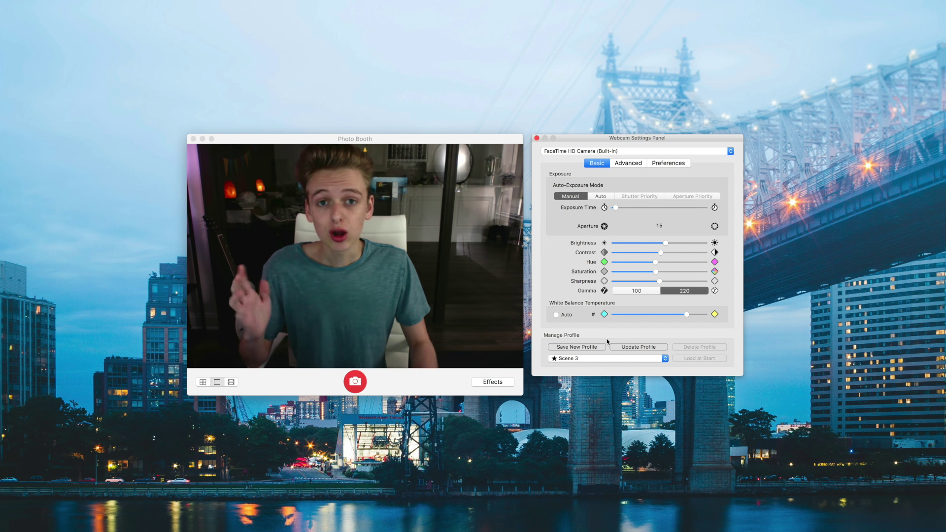
# - Save the settings as a new custom preset profile with the user's name and set it to load at start
pyautogui.click(591, 350)
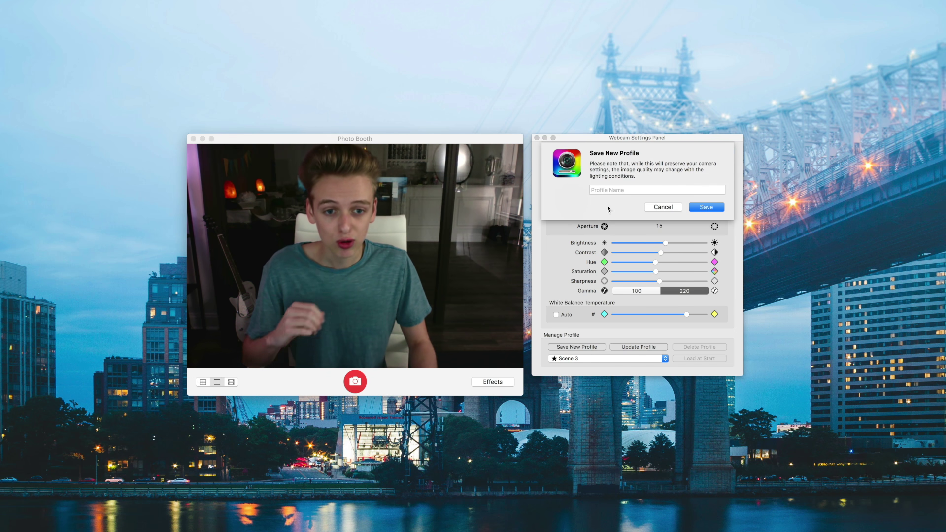
pyautogui.click(604, 189)
pyautogui.write("Luke's Cus")
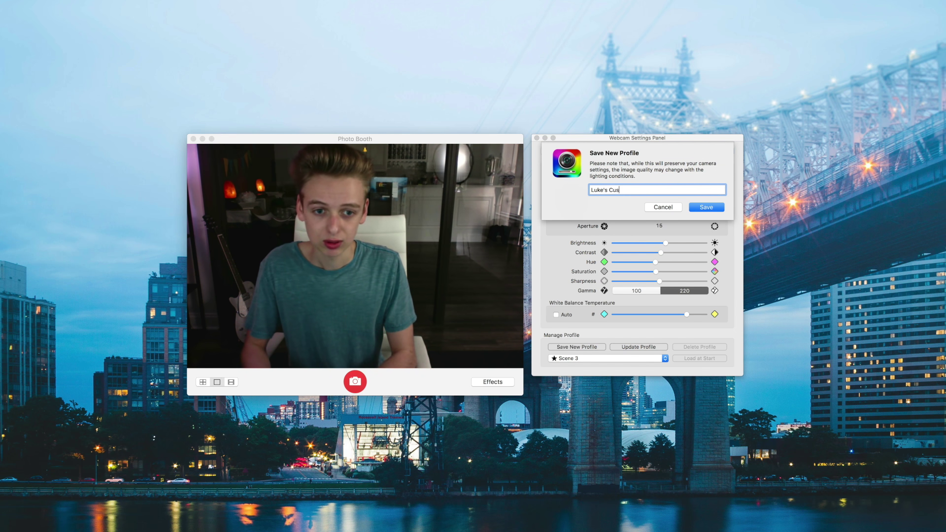
pyautogui.write('tom Preset')
pyautogui.press('Return')
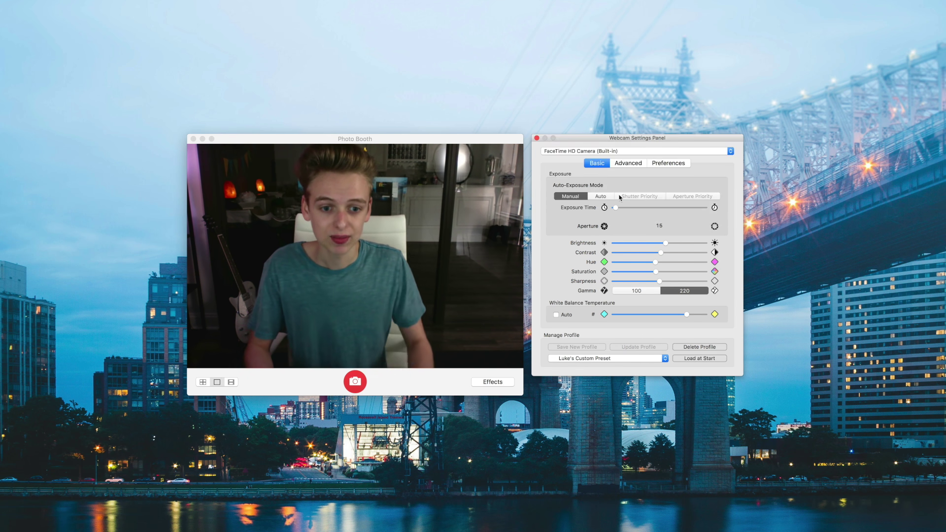
pyautogui.click(692, 359)
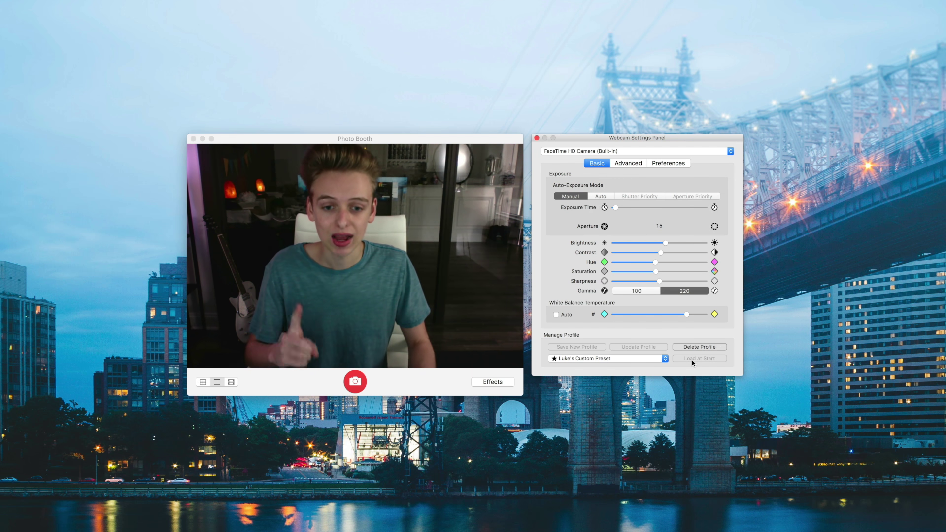
pyautogui.click(638, 361)
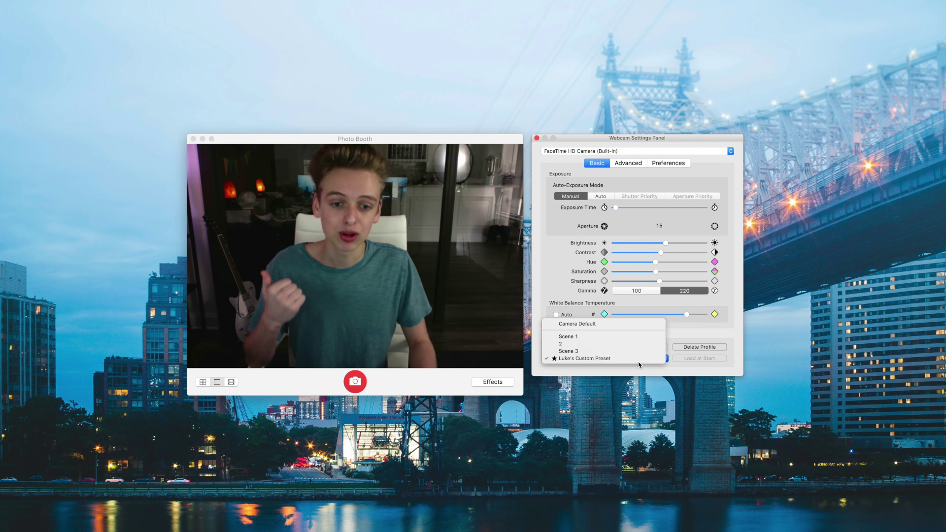
pyautogui.click(639, 362)
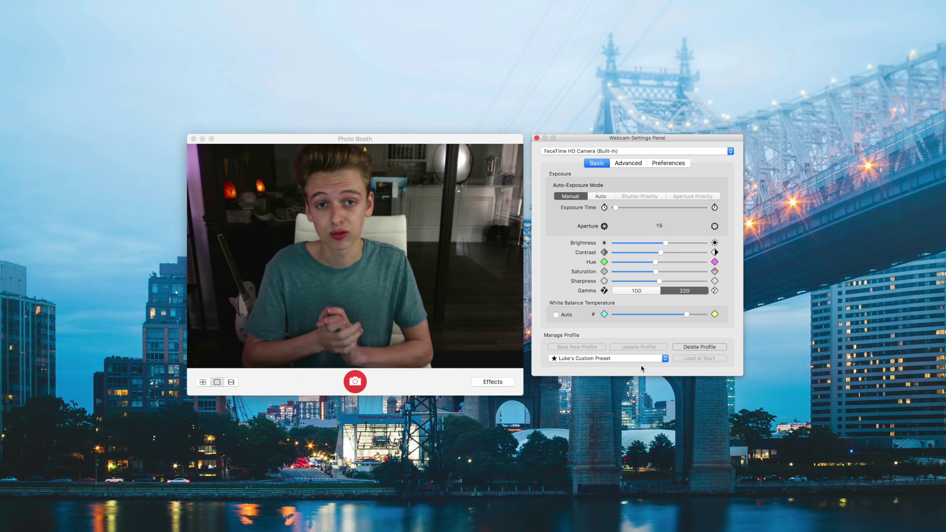
pyautogui.click(595, 197)
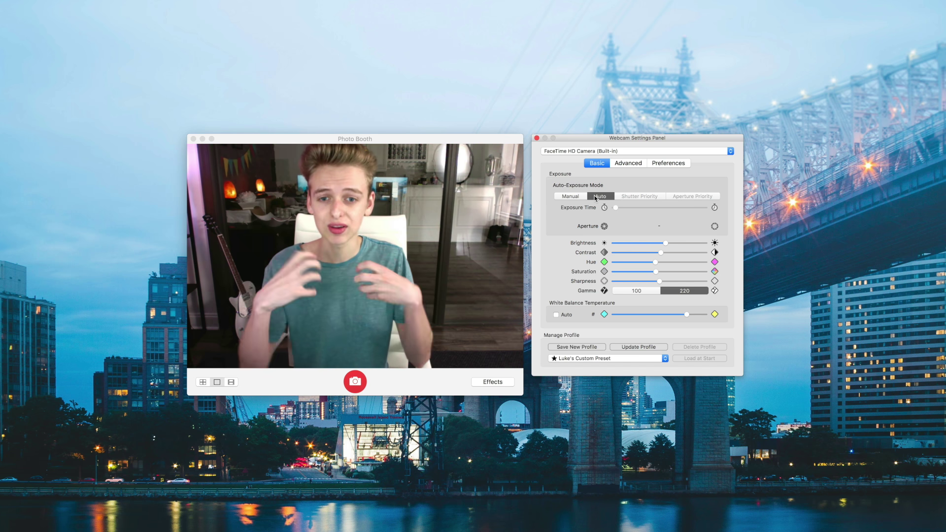
pyautogui.click(585, 358)
pyautogui.click(584, 369)
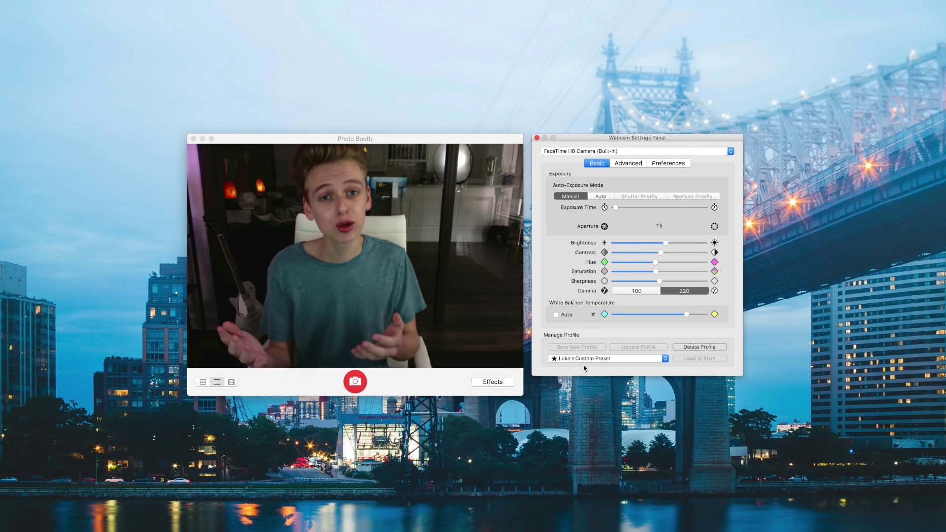